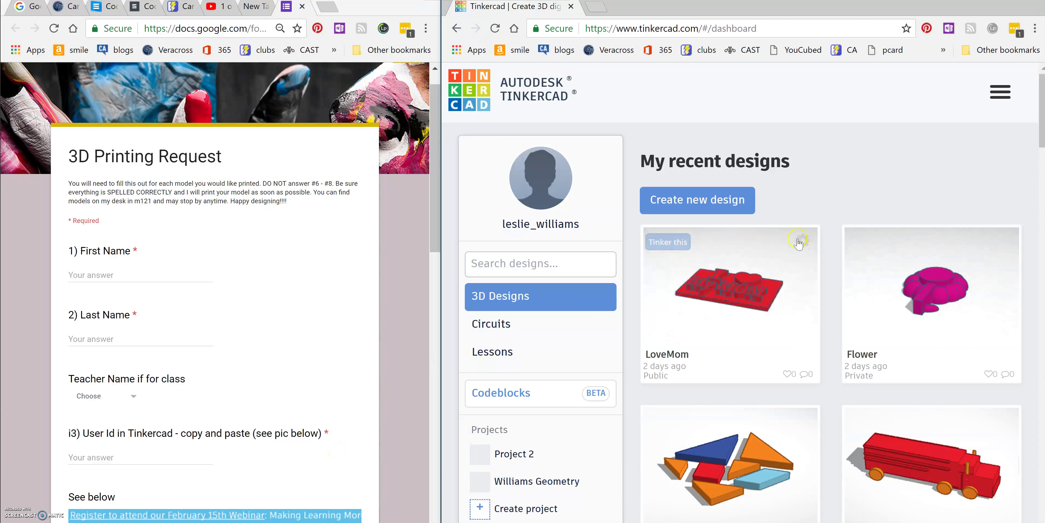
Step: Enter the student's first and last name and choose 'Not for a class' as the teacher
mouse_move(735, 324)
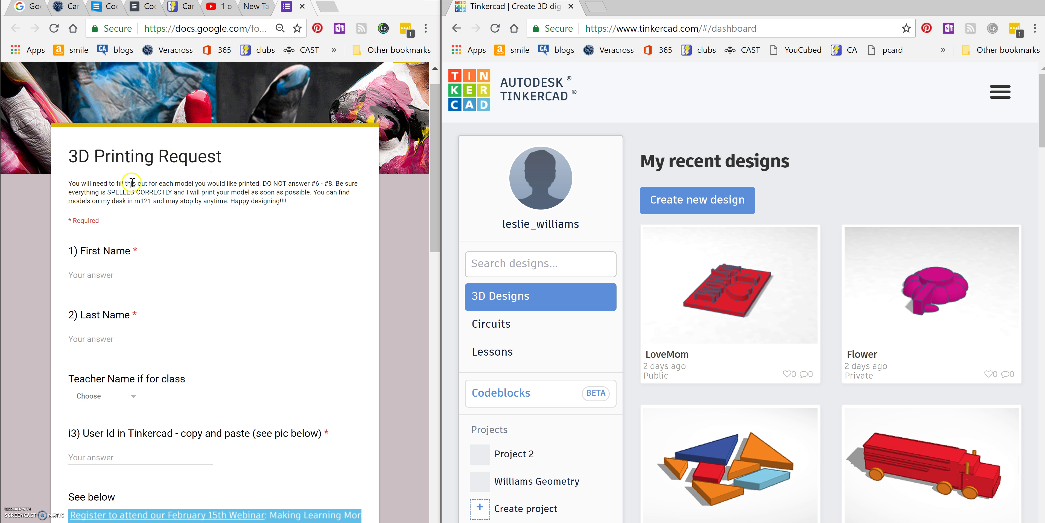
left_click(79, 272)
type("Leslie")
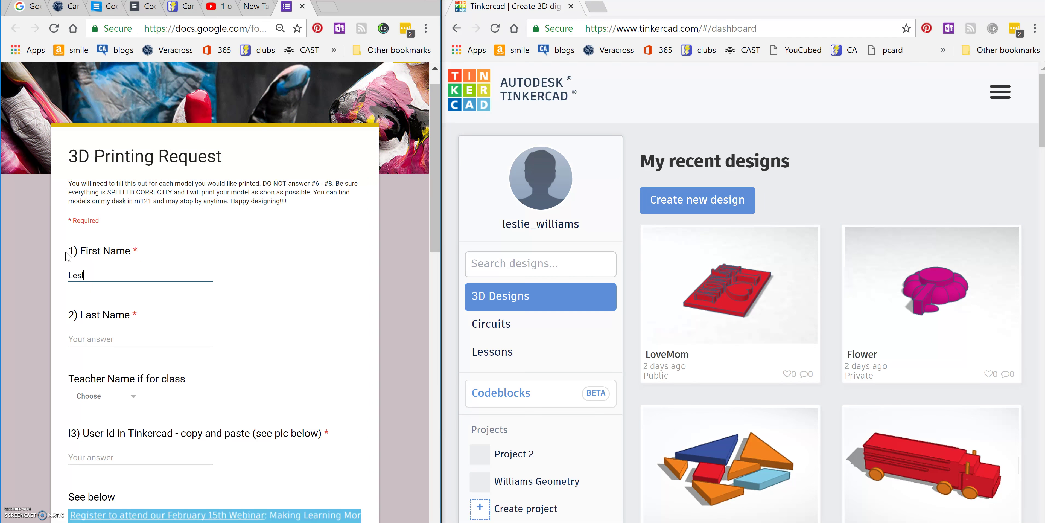
key("Tab")
type("W")
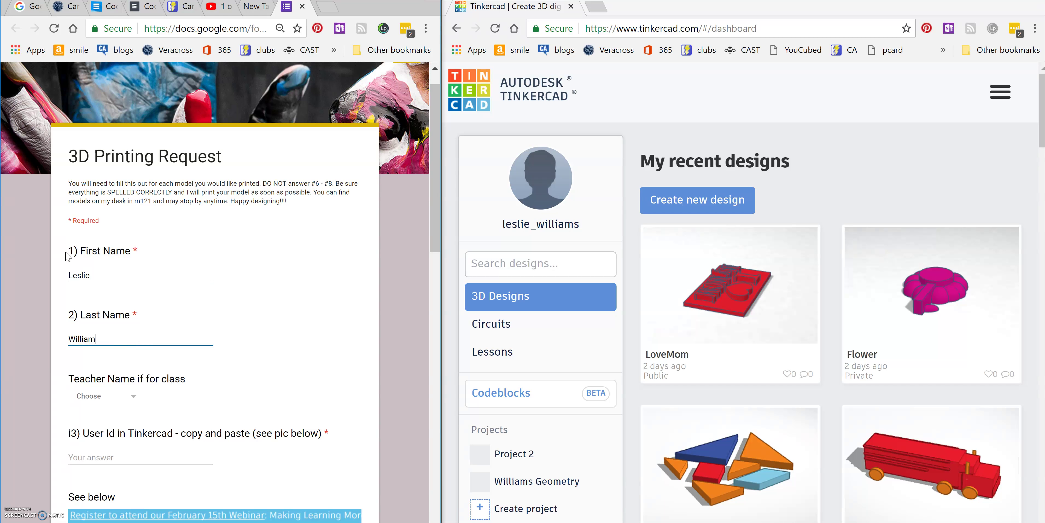
left_click(135, 397)
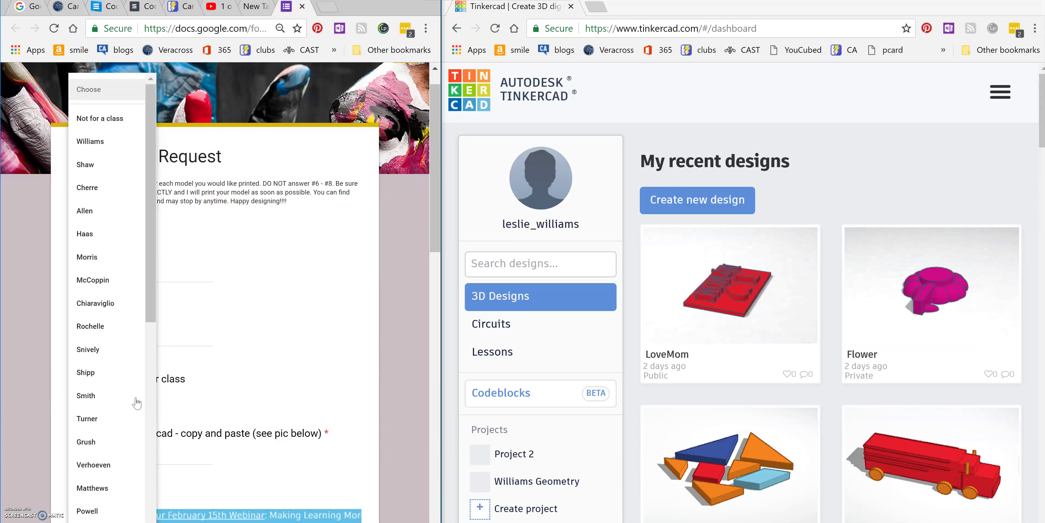
left_click(122, 126)
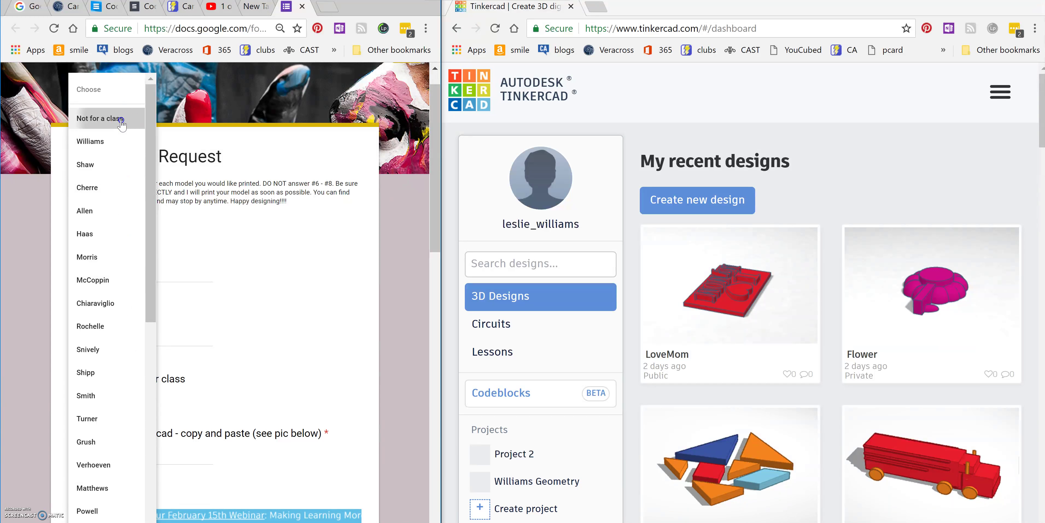
Step: Enter the student's Tinkercad user ID, then scroll down to the file name question
scroll(168, 301, "down", 1)
scroll(169, 301, "down", 2)
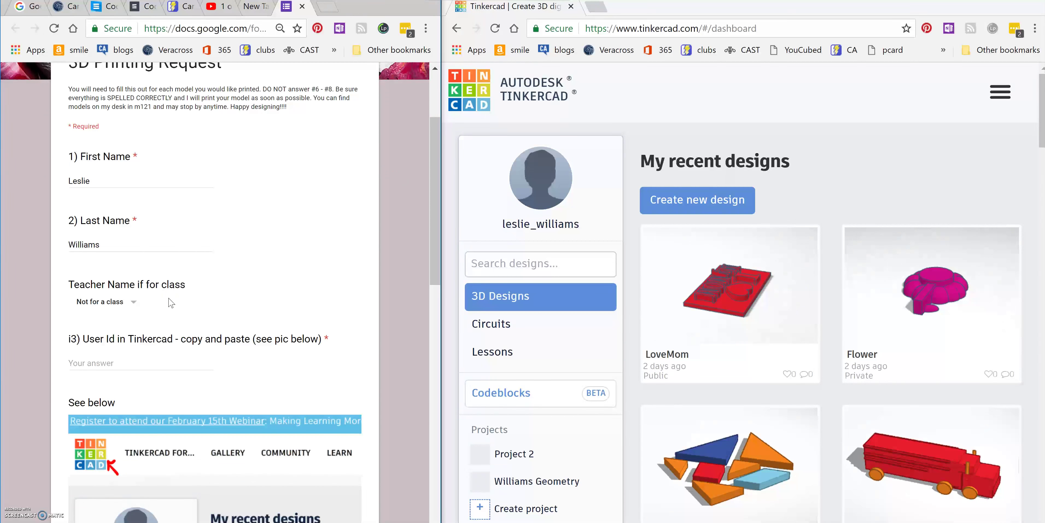
left_click(77, 339)
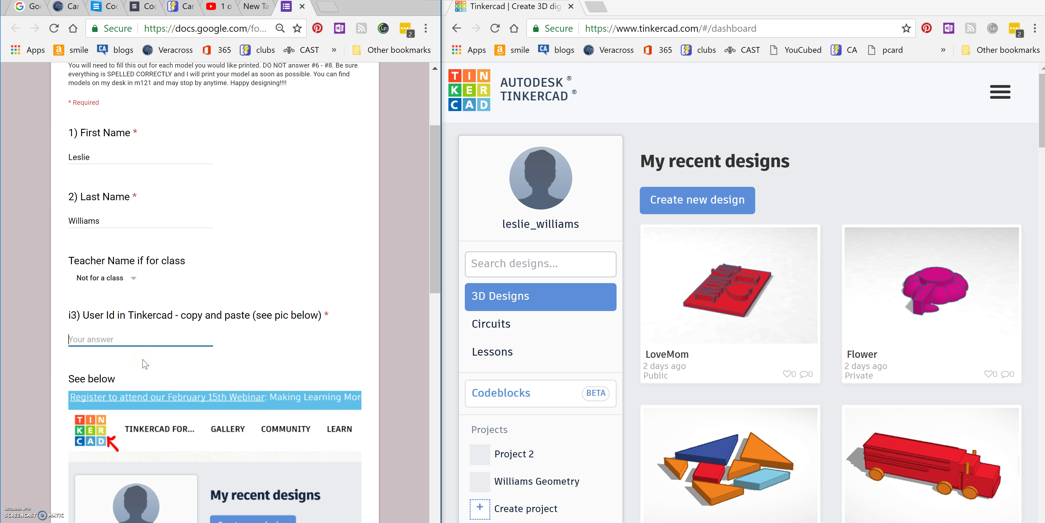
type("Lesli")
key("BackSpace")
left_click(120, 341)
scroll(120, 340, "down", 5)
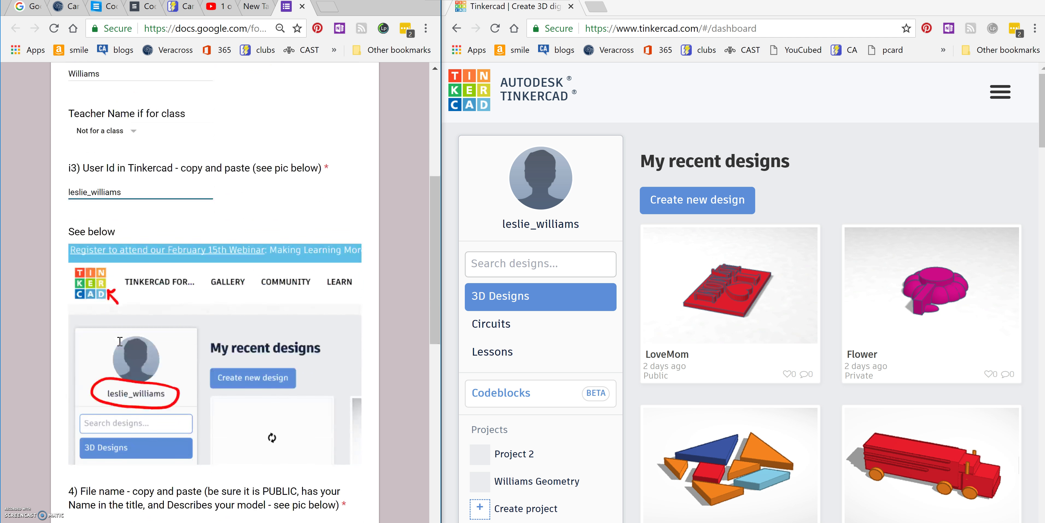
scroll(121, 346, "down", 1)
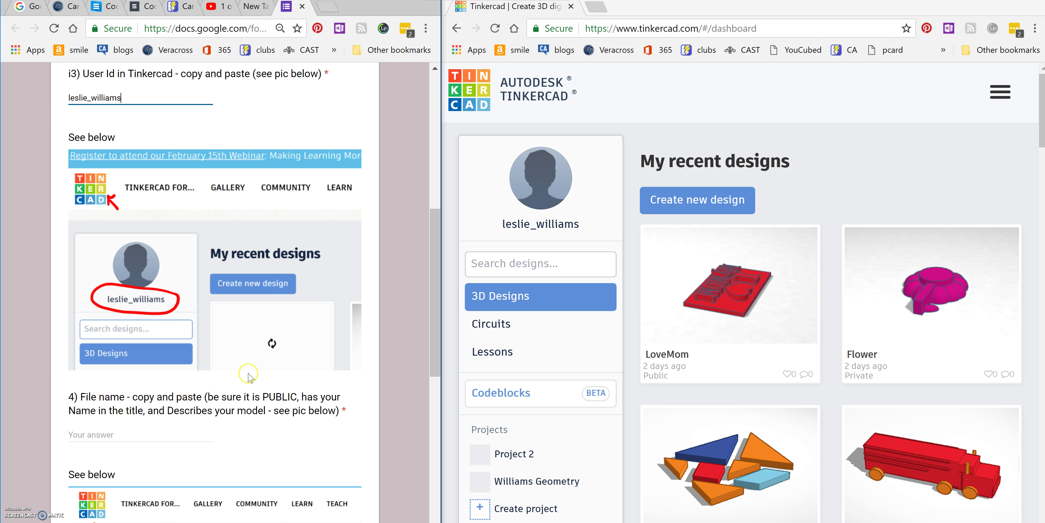
scroll(248, 377, "down", 5)
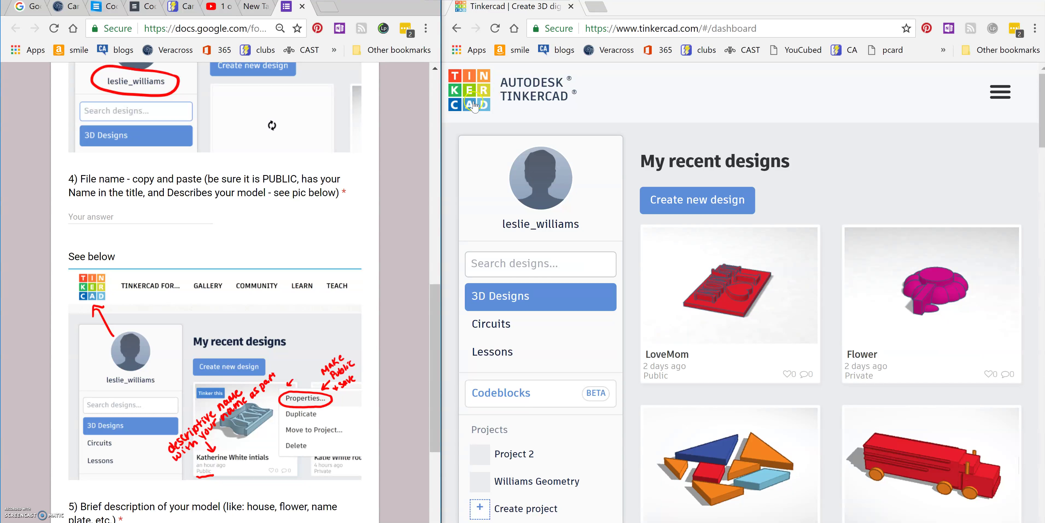
mouse_move(735, 255)
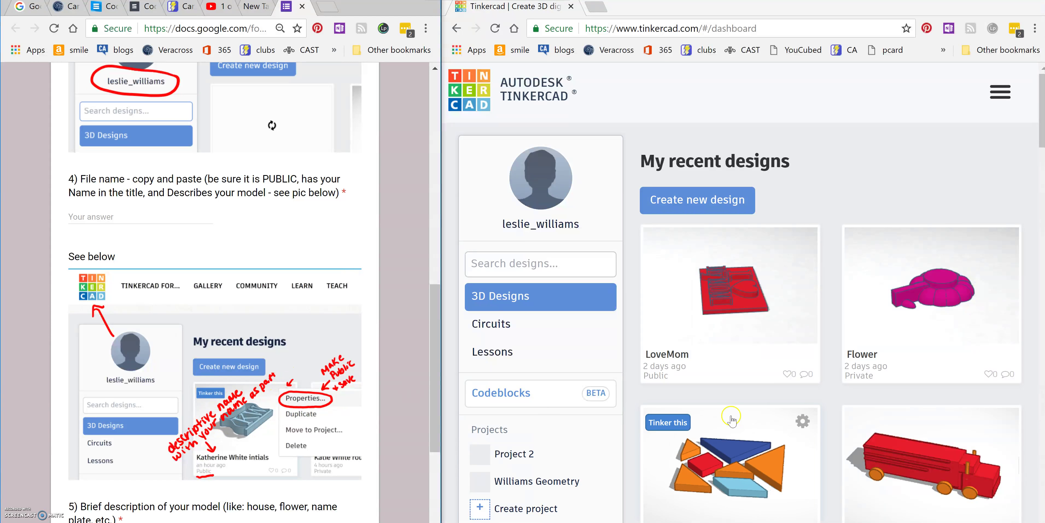
mouse_move(670, 365)
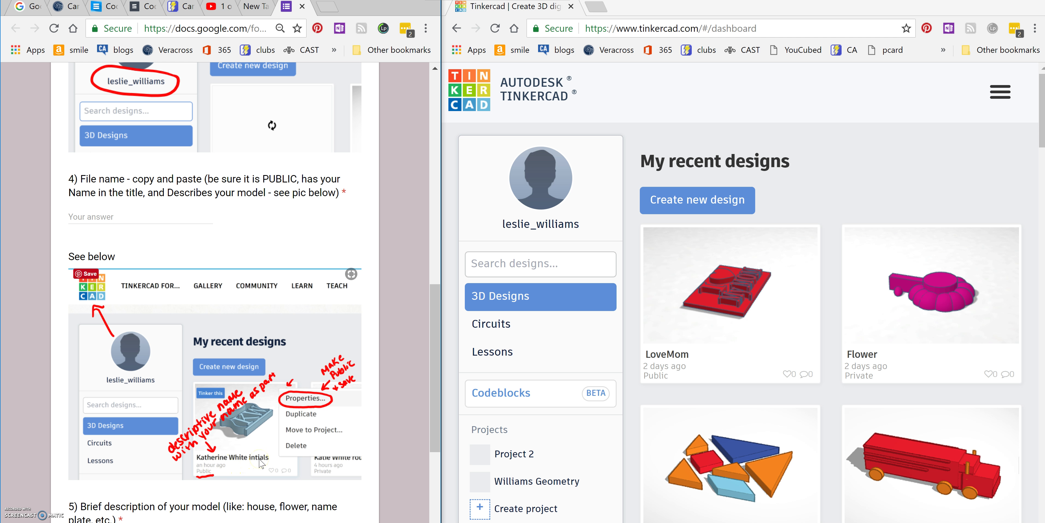
mouse_move(802, 243)
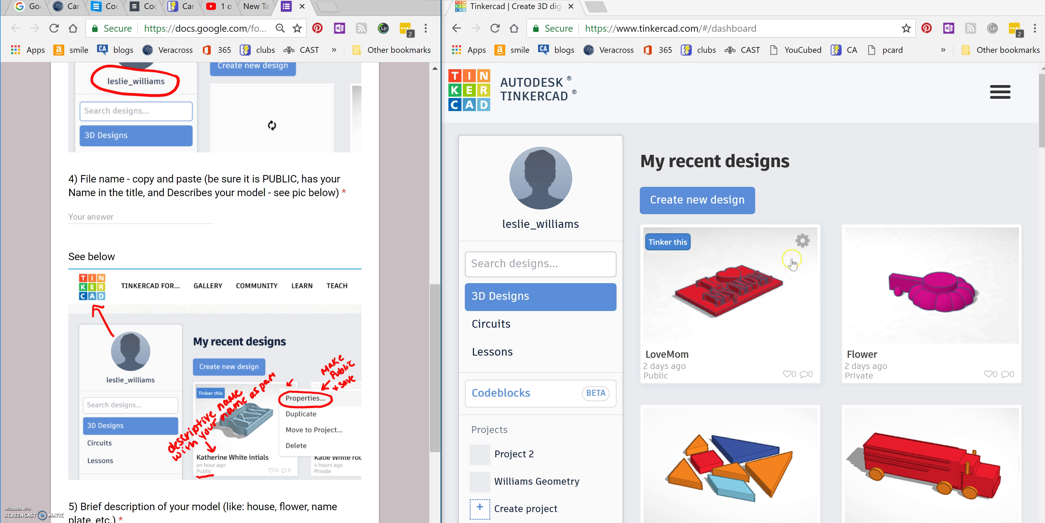
Step: In the LoveMom design's properties, rename the design to add the student's name
left_click(802, 242)
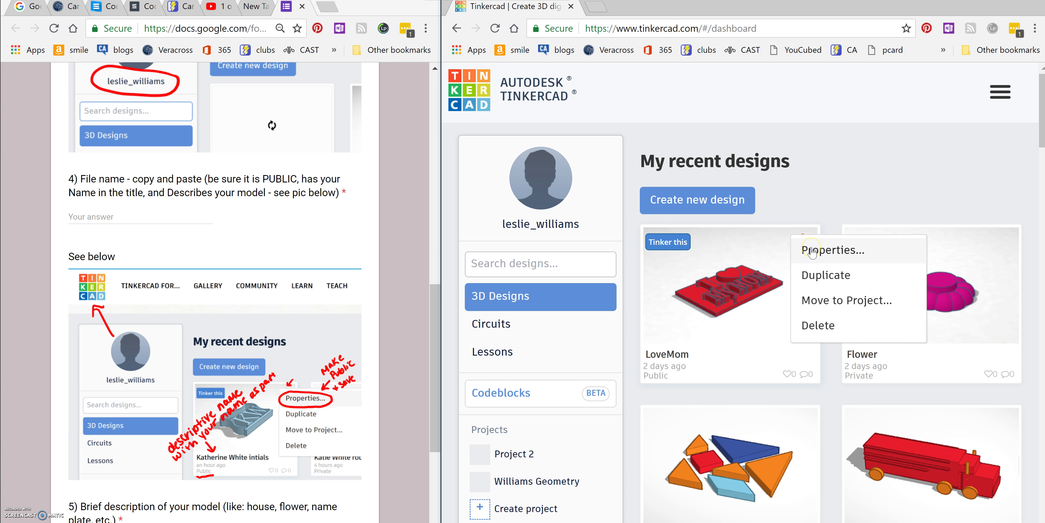
left_click(812, 251)
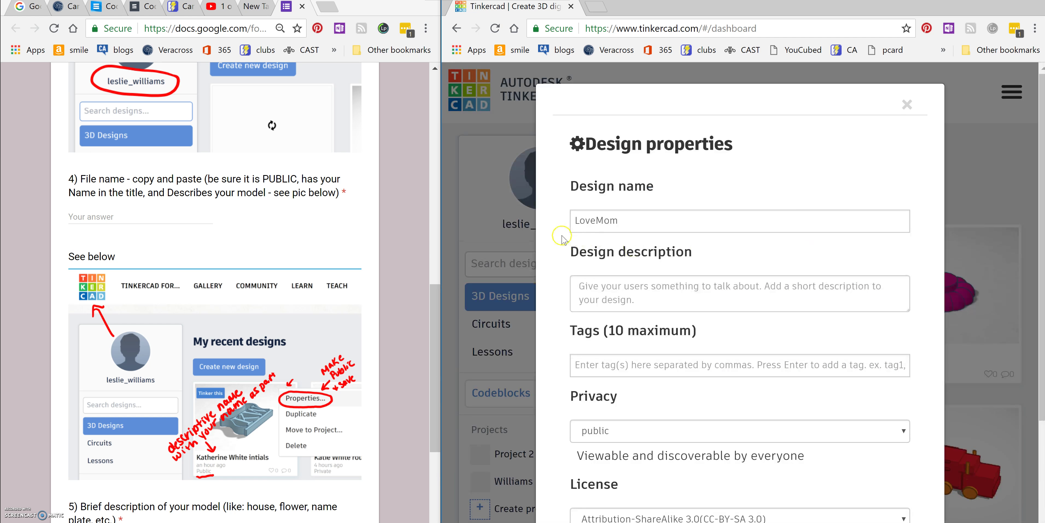
left_click(577, 220)
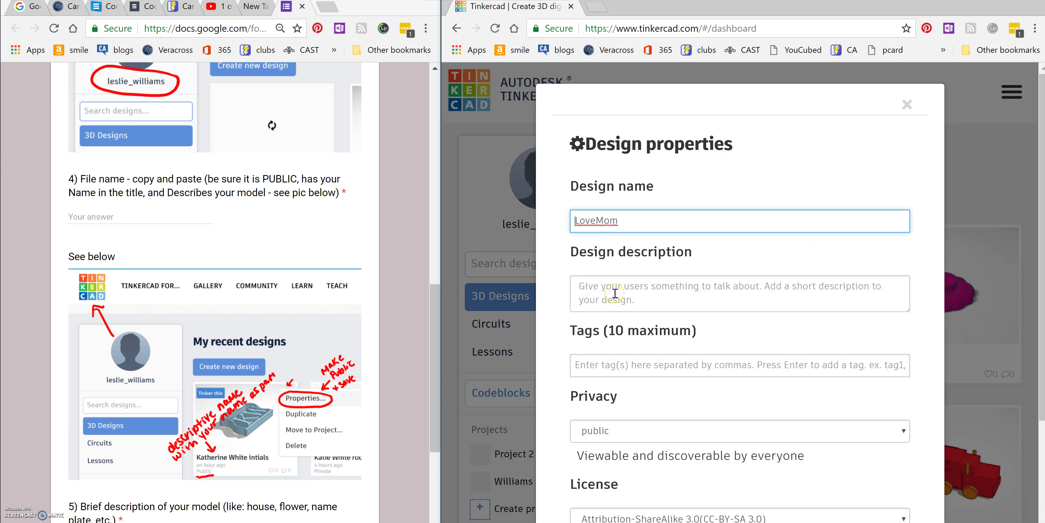
type("Leslie")
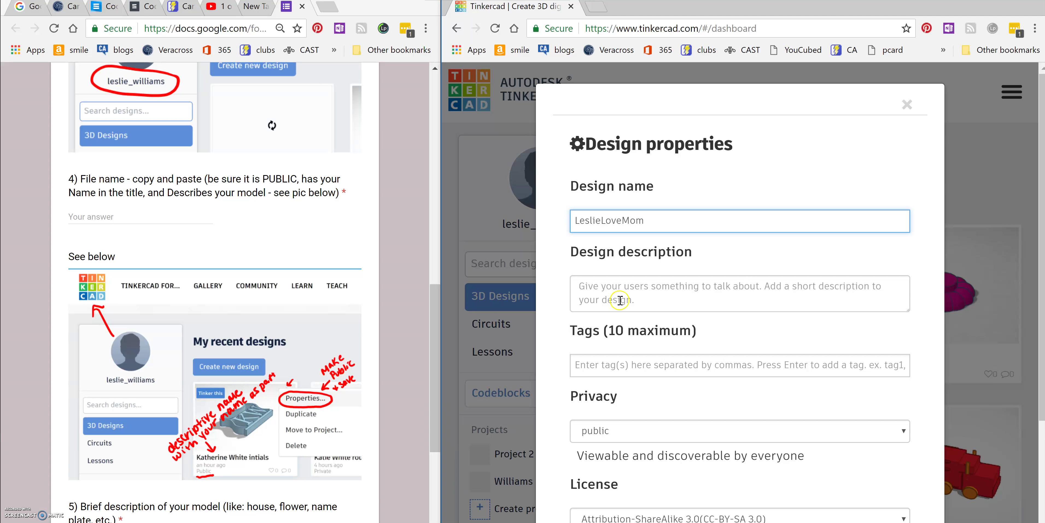
scroll(634, 324, "down", 4)
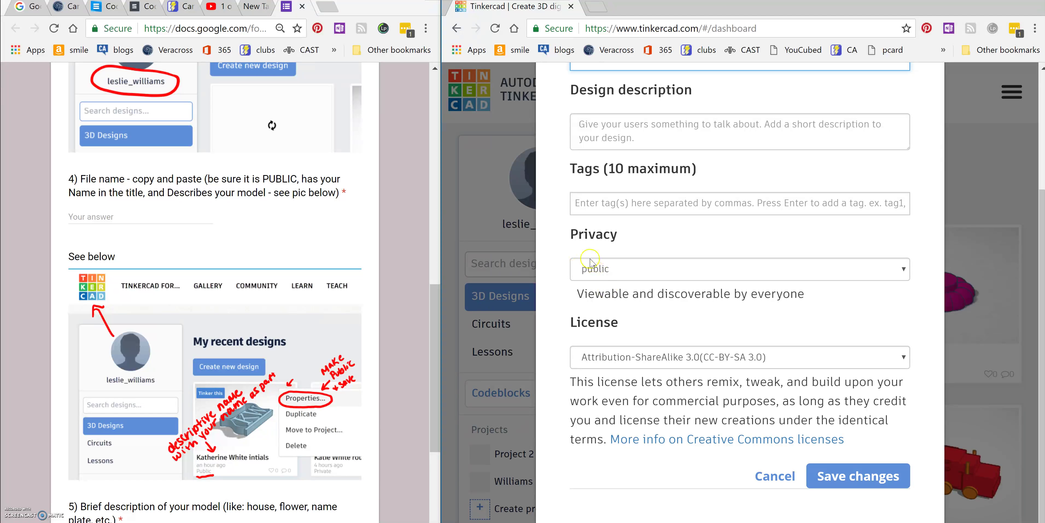
Step: Set the design's privacy to public and save the changes
left_click(900, 269)
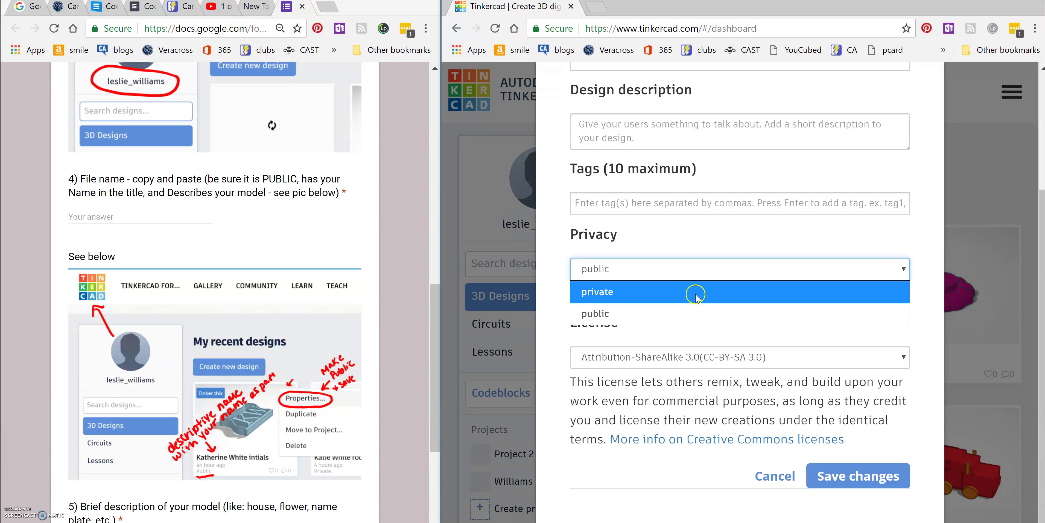
left_click(695, 312)
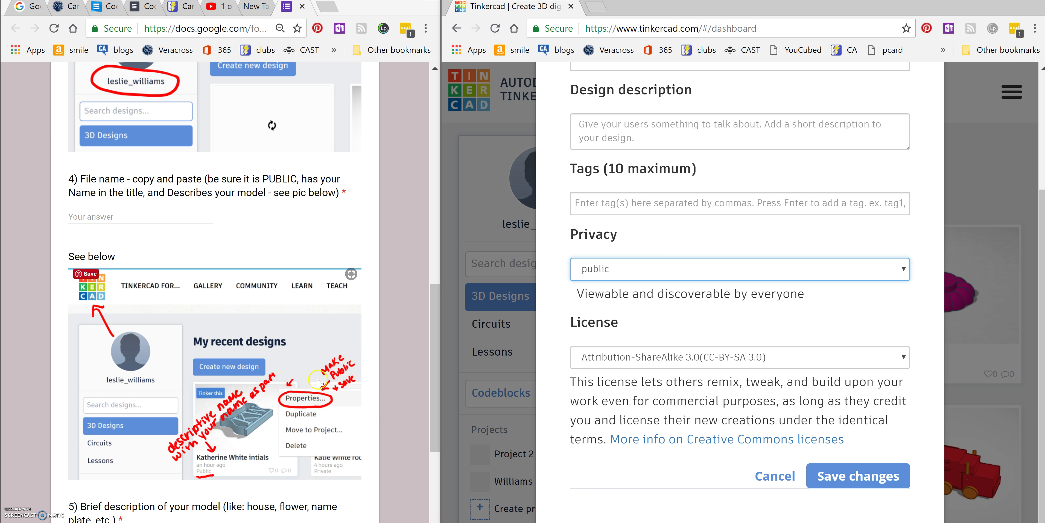
left_click(856, 483)
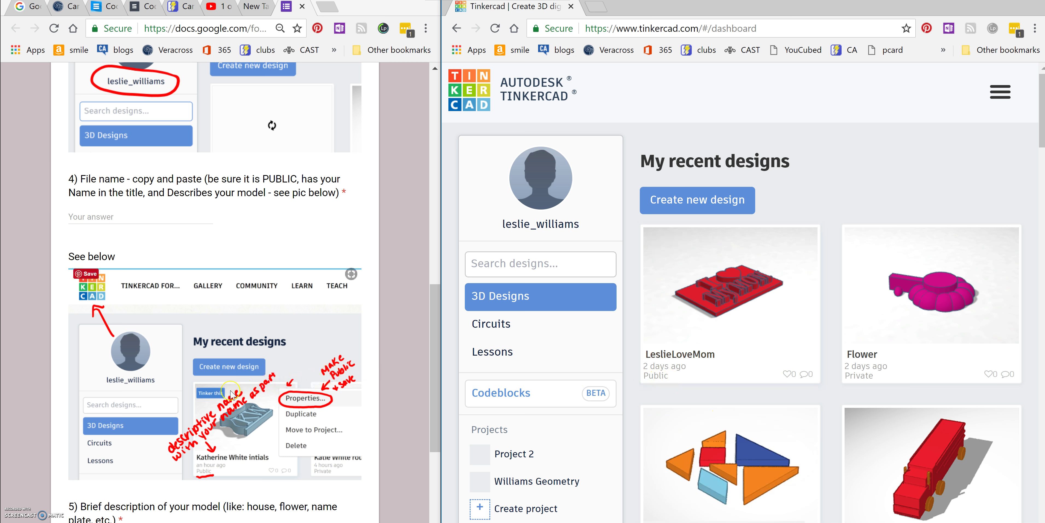
Step: Answer the file name question with the renamed design title, the student's name plus LoveMom
scroll(231, 394, "down", 1)
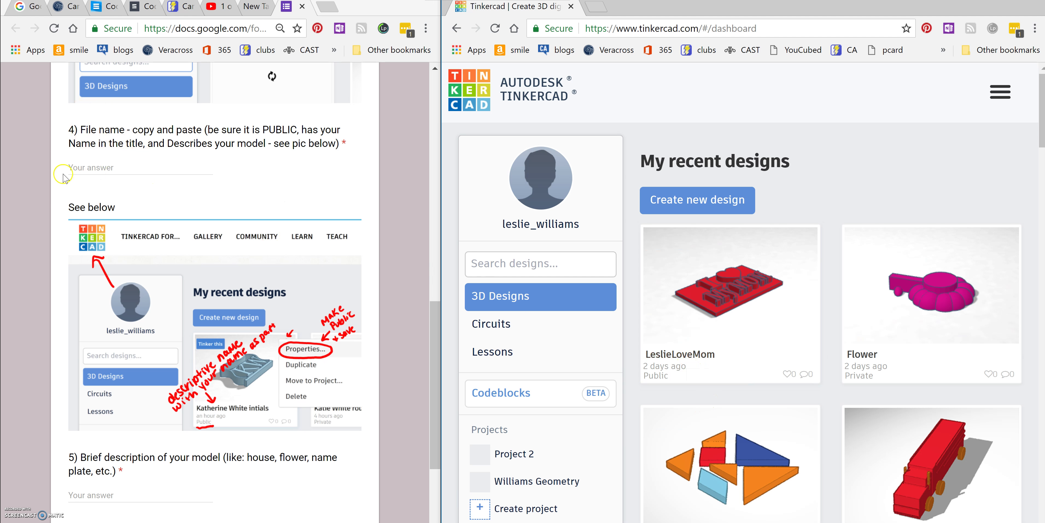
left_click(80, 163)
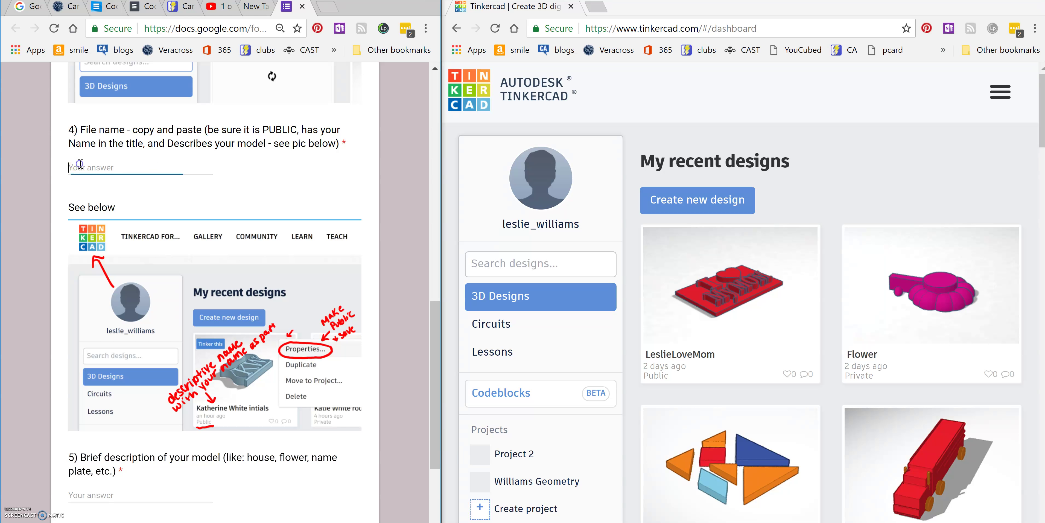
type("LeslieLoveMom")
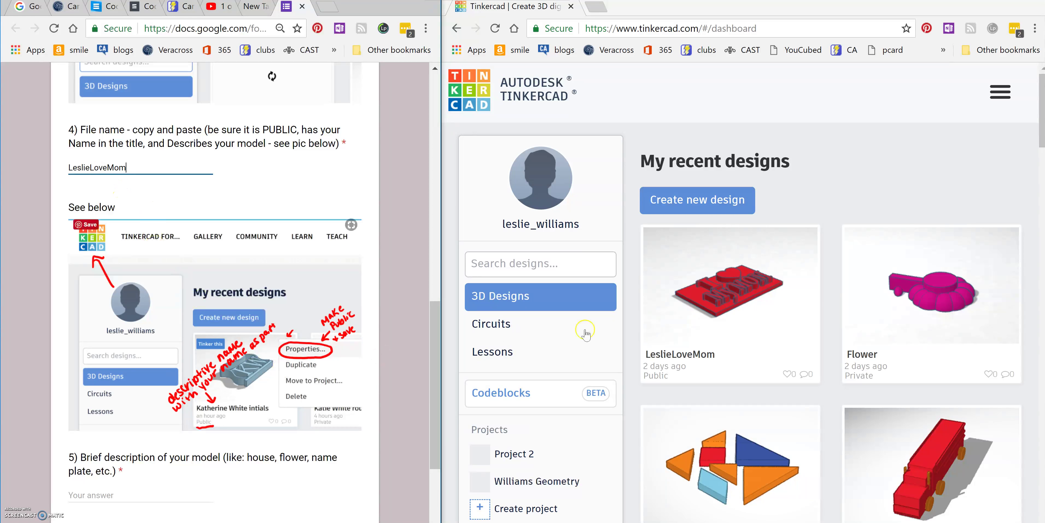
mouse_move(706, 351)
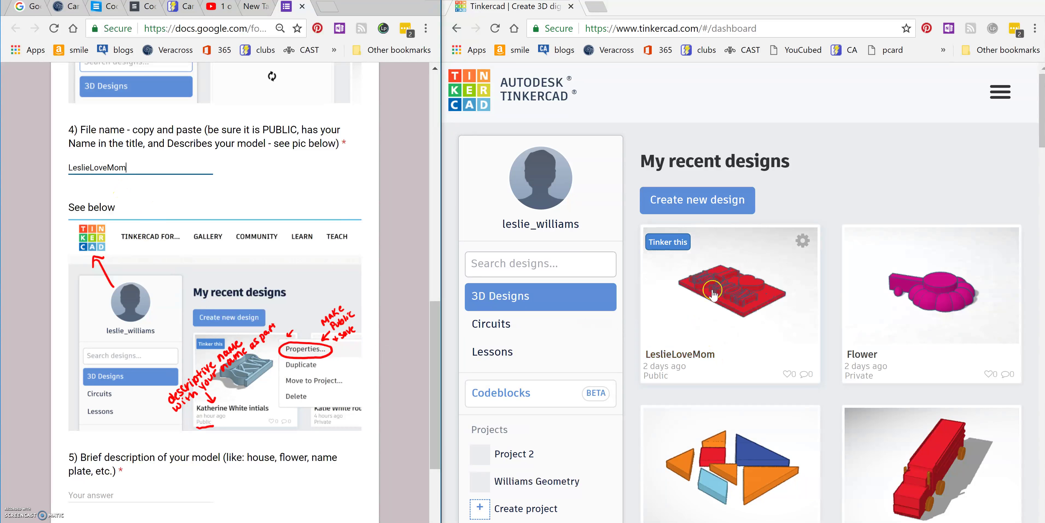
left_click(730, 297)
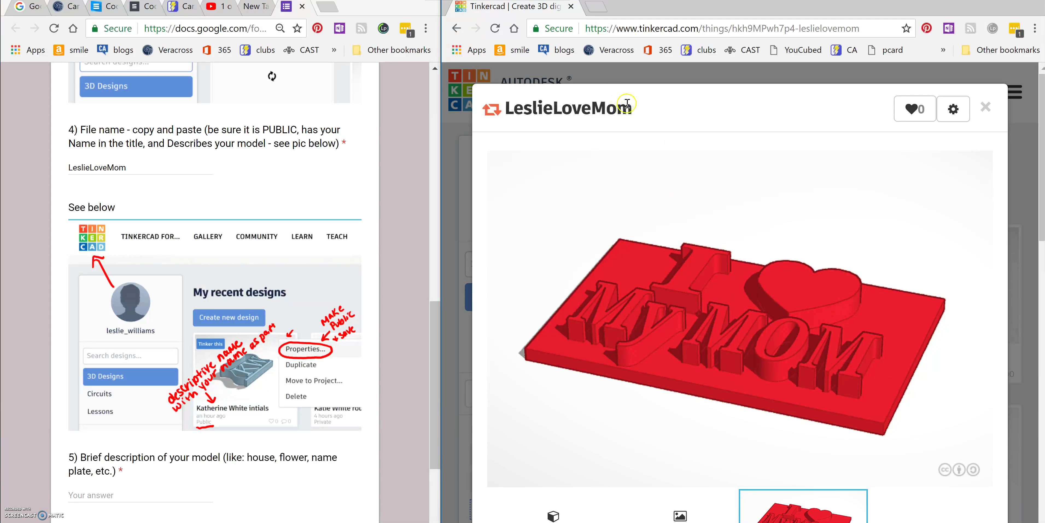
left_click(635, 109)
left_click_drag(634, 111, 508, 109)
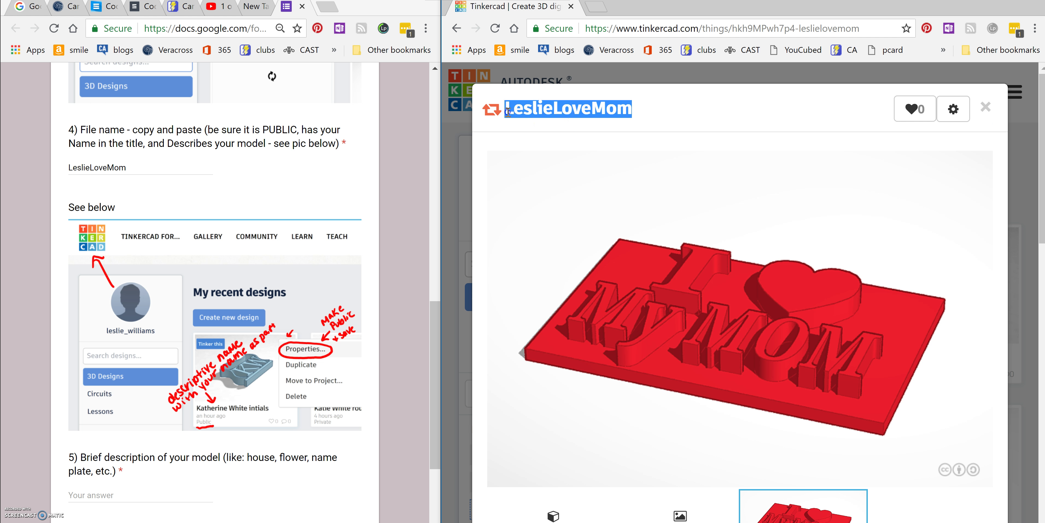
right_click(515, 111)
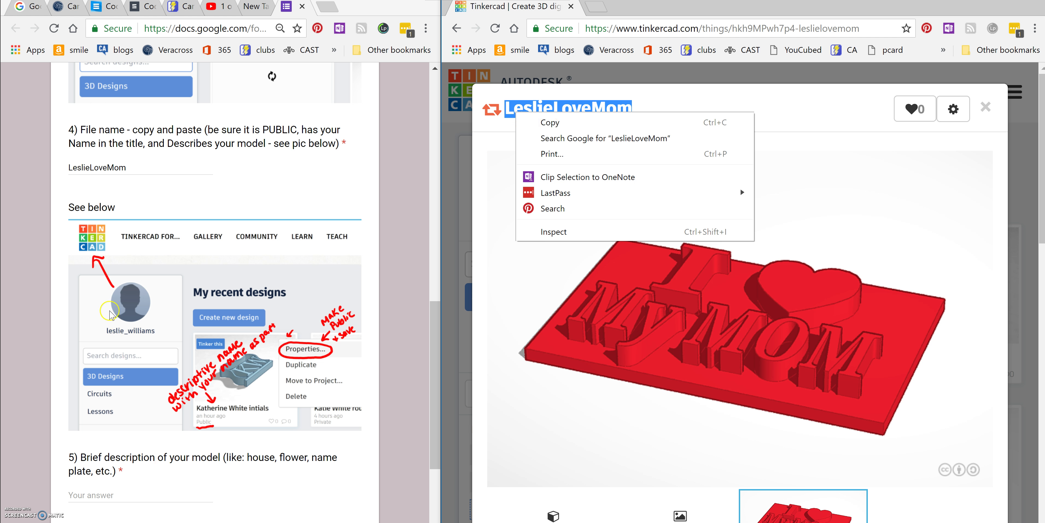
left_click(130, 167)
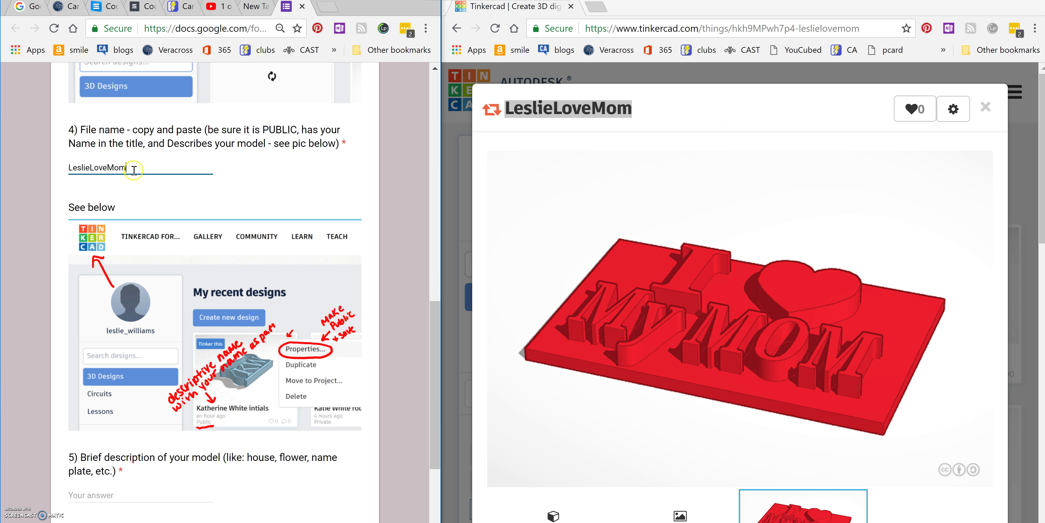
scroll(183, 274, "down", 1)
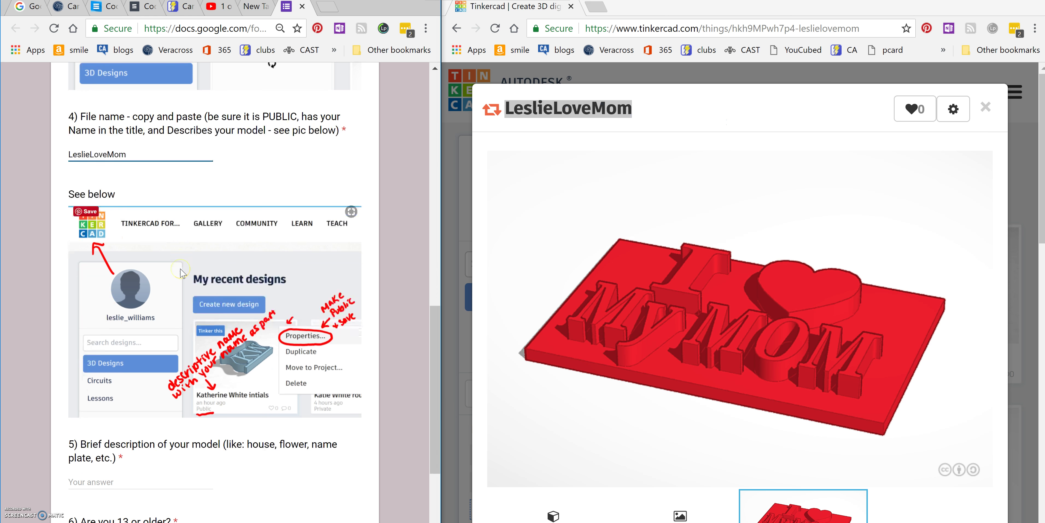
Step: Back in the form, describe the model as 'plate with I love Mom'
left_click(984, 109)
left_click(984, 109)
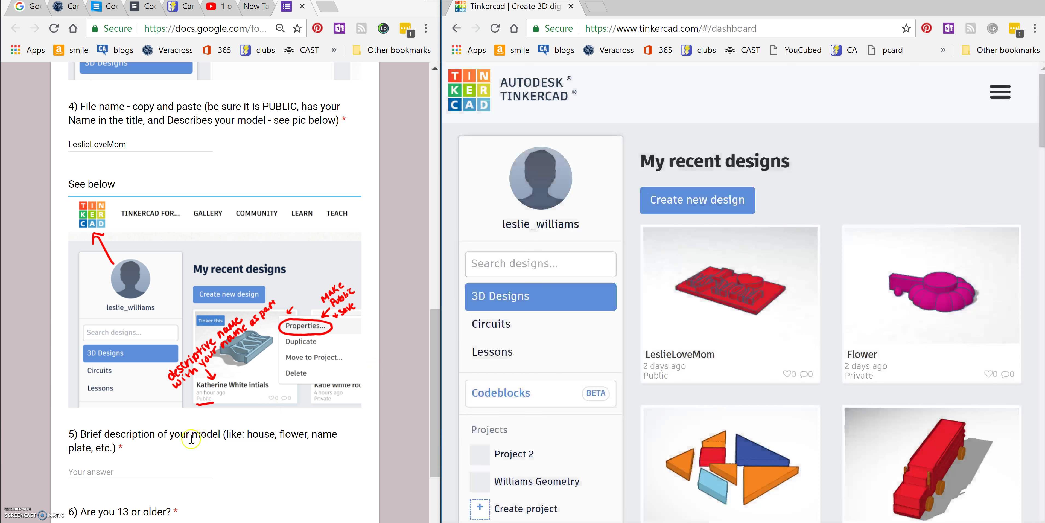
scroll(190, 439, "down", 3)
scroll(189, 439, "down", 1)
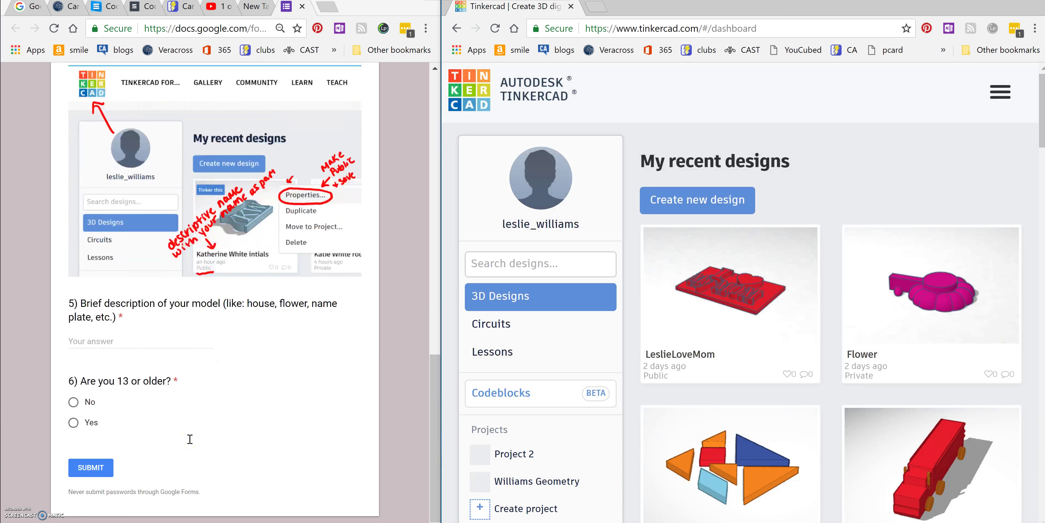
scroll(190, 439, "up", 1)
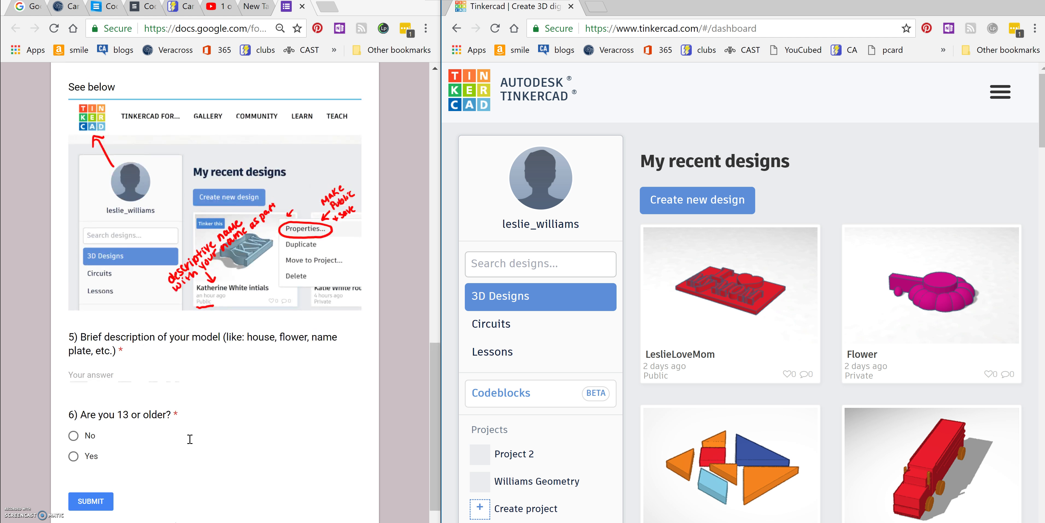
left_click(83, 372)
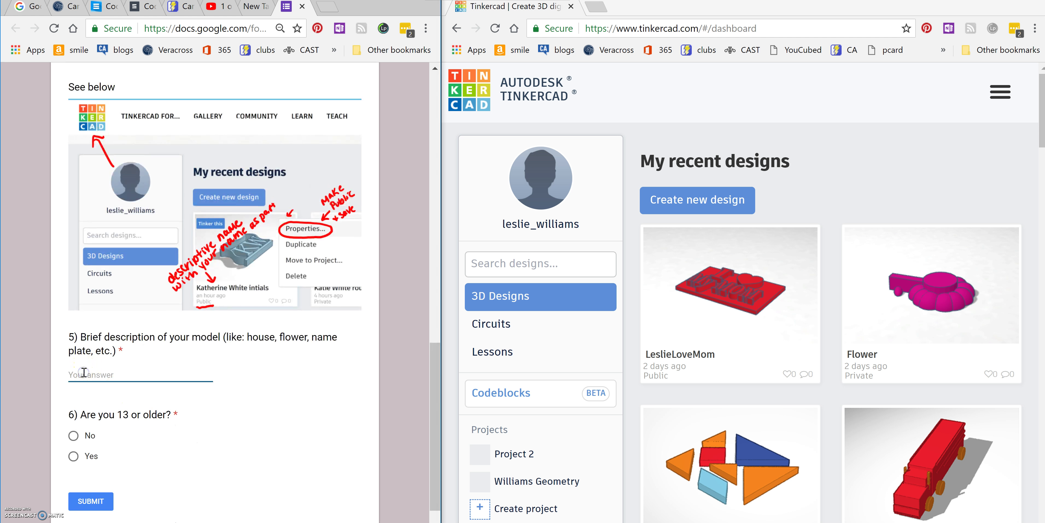
type("plate with I love Mom")
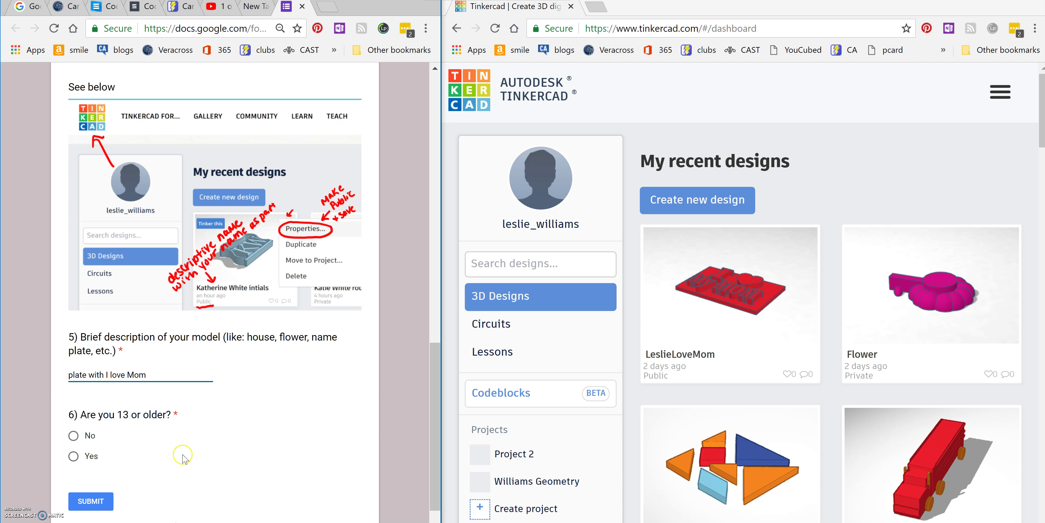
Step: Answer No to being 13 or older and submit the request
scroll(183, 455, "down", 2)
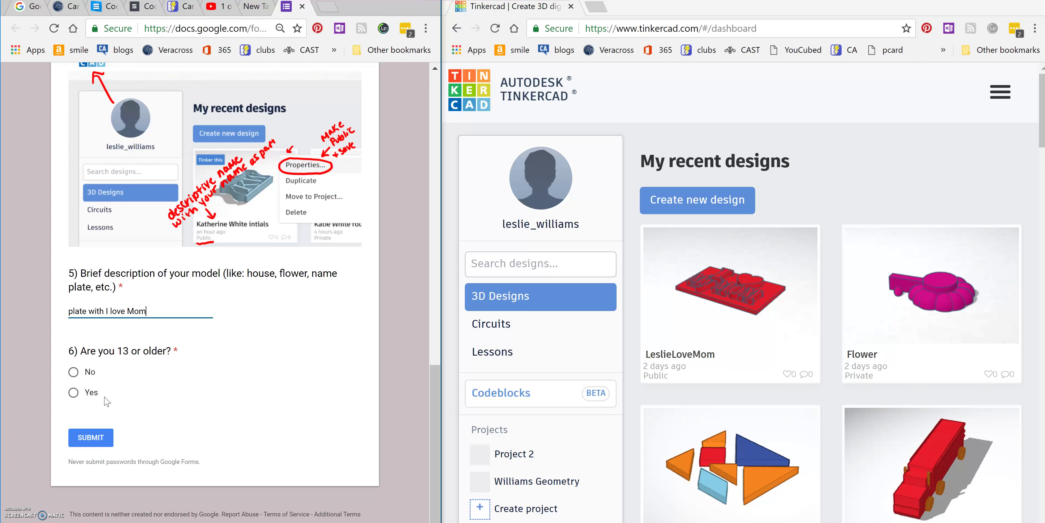
left_click(74, 373)
left_click(97, 438)
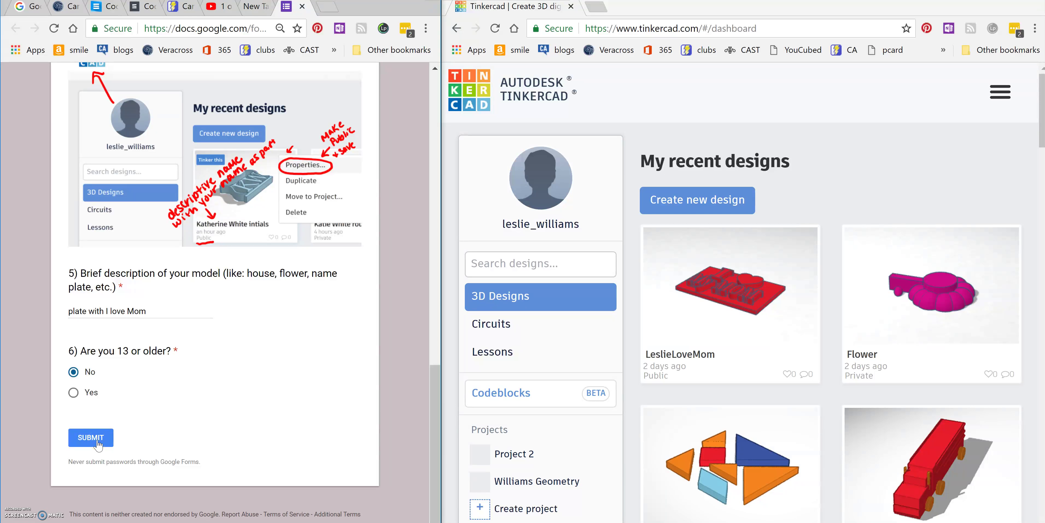